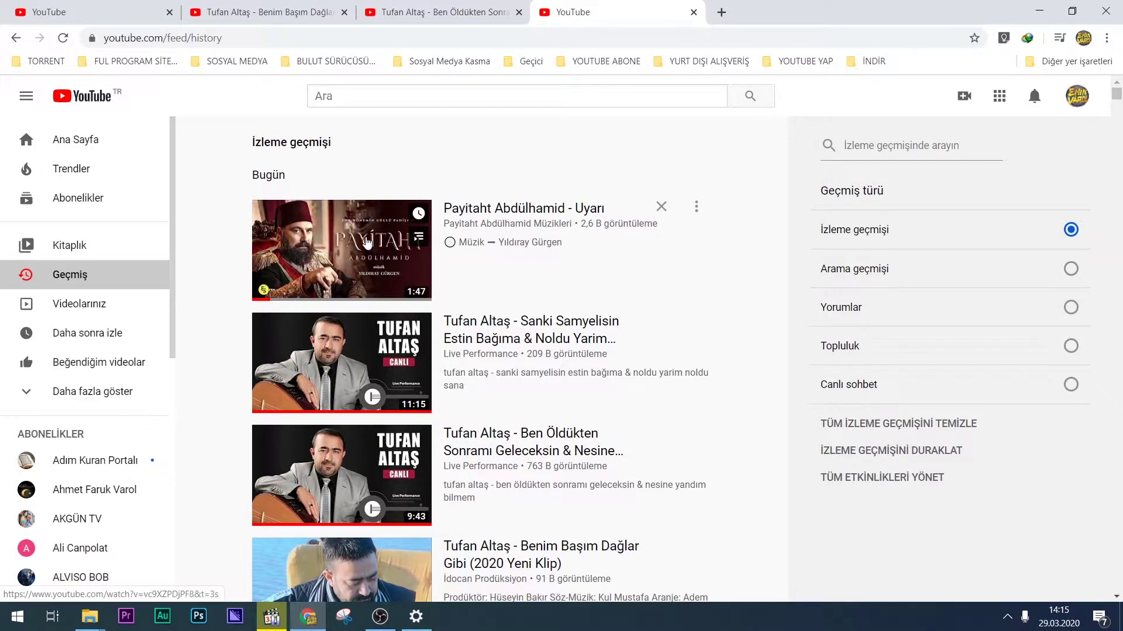
Step: Open the "Payitaht Abdülhamid - Uyarı" video from the watch history and pause its playback
{"action": "left_click", "coordinate": [367, 243]}
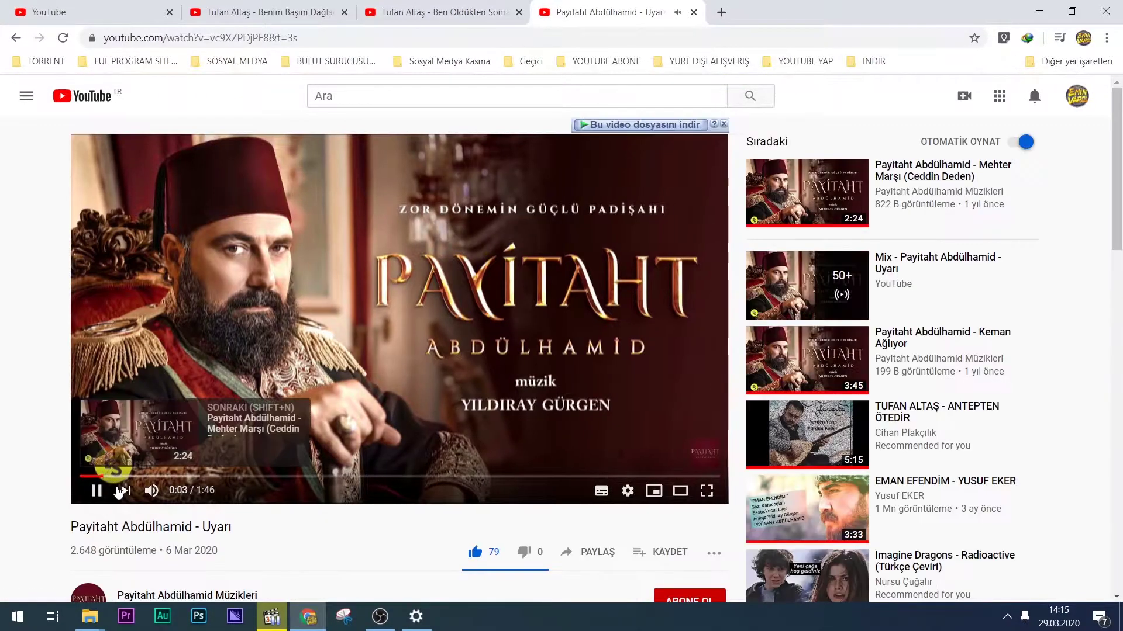
{"action": "left_click", "coordinate": [96, 490]}
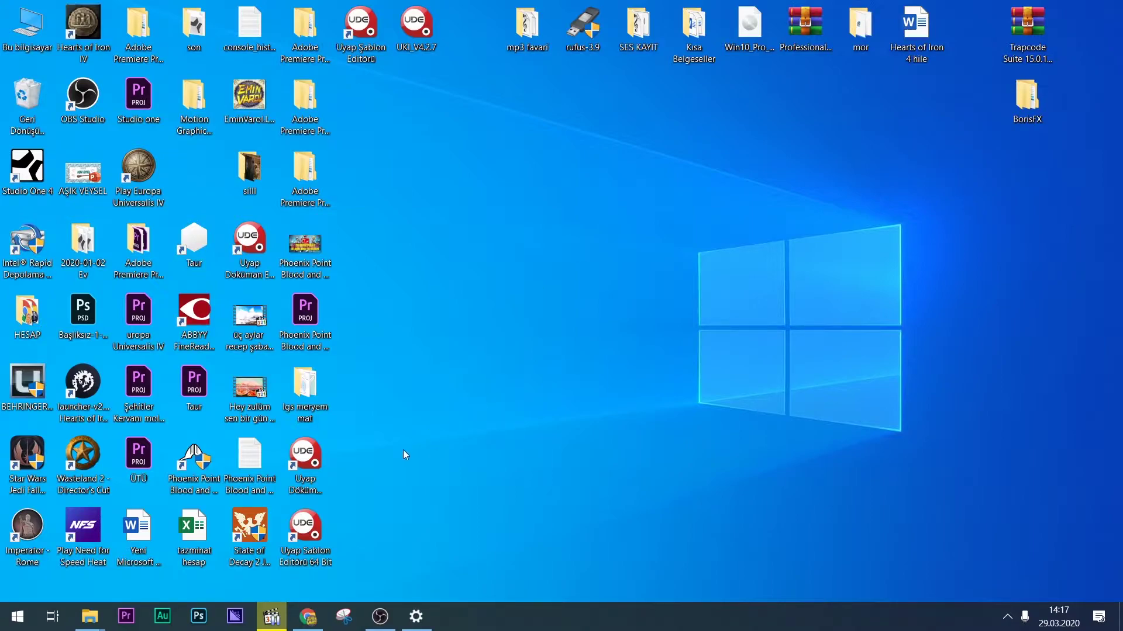
Step: Open the downloaded "Payitaht Abdülhamid - Uyarı - YouTube" video from the İndirilenler folder in Adobe Audition 2020
{"action": "left_click", "coordinate": [90, 616]}
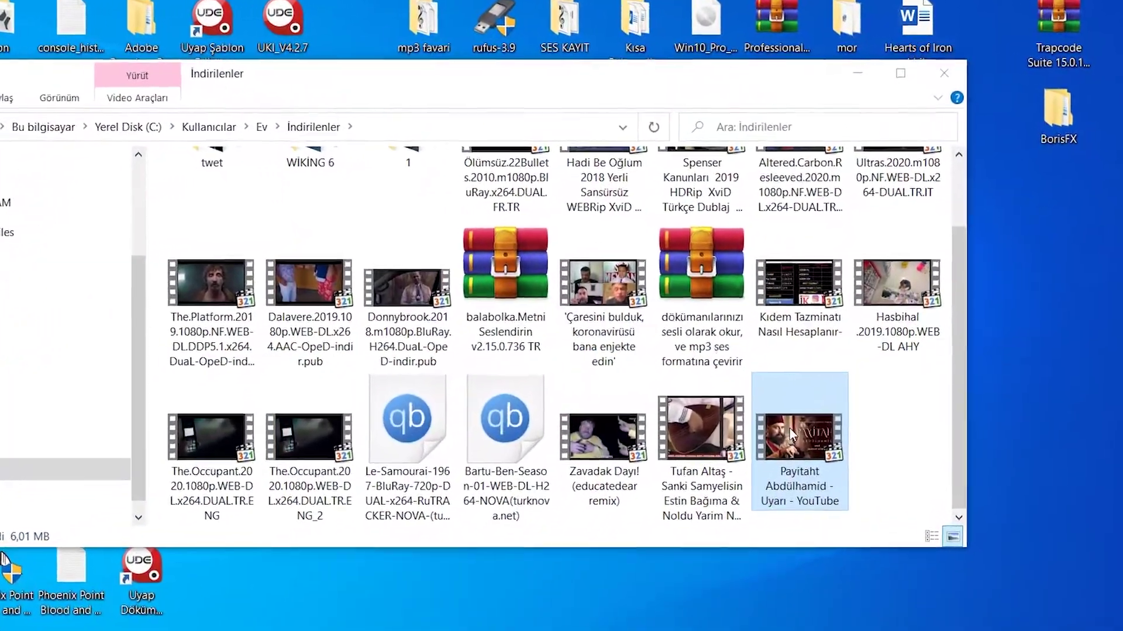
{"action": "right_click", "coordinate": [792, 433]}
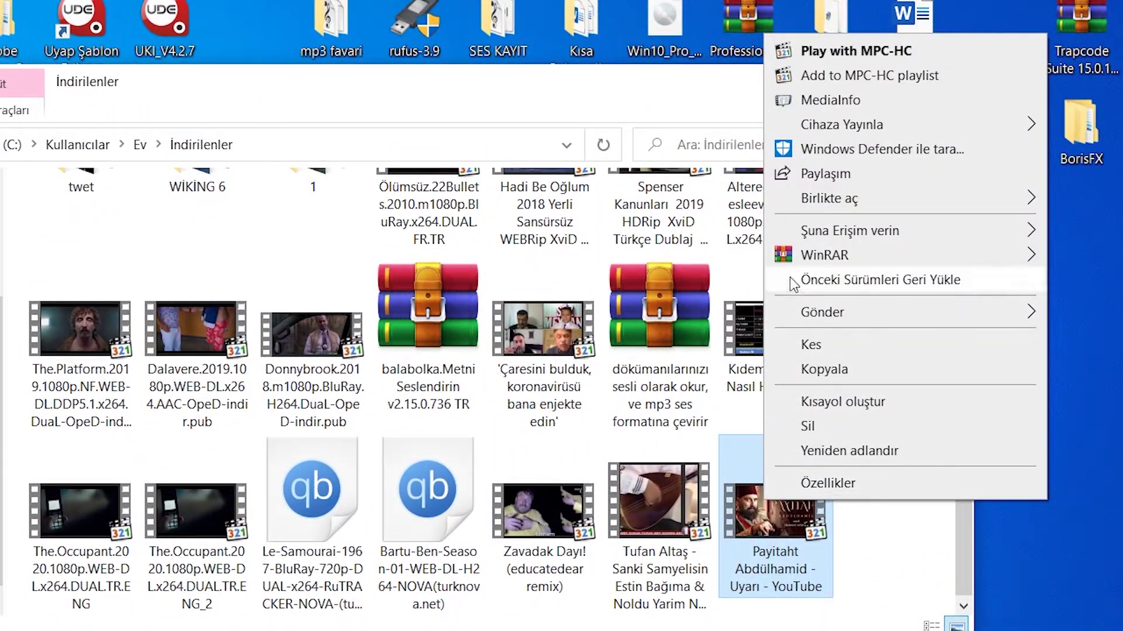
{"action": "mouse_move", "coordinate": [824, 197]}
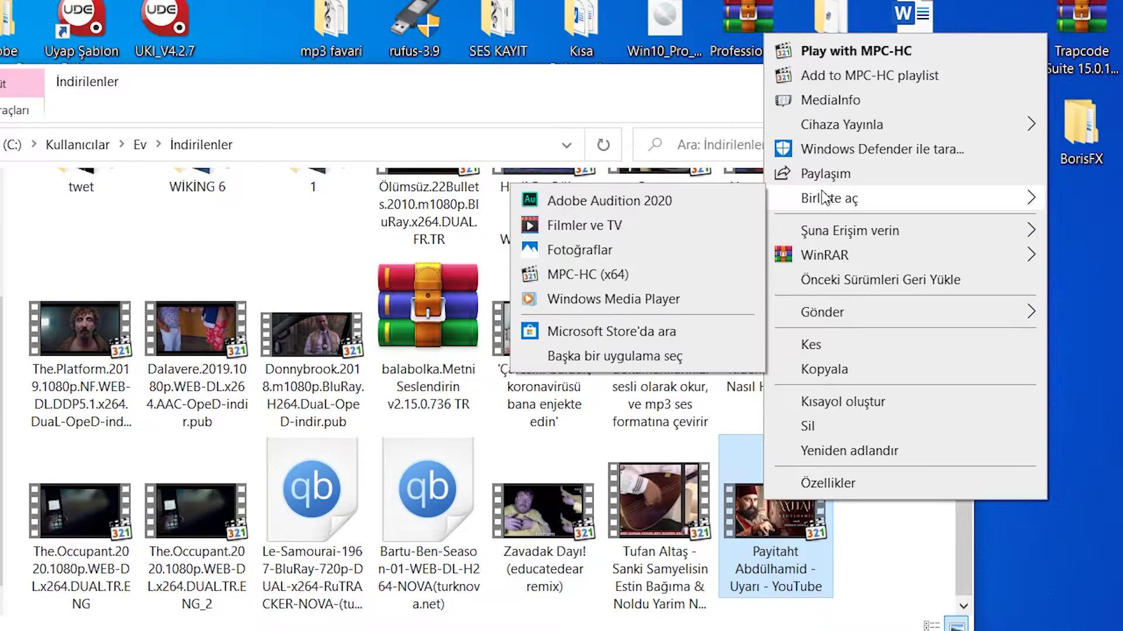
{"action": "left_click", "coordinate": [591, 200]}
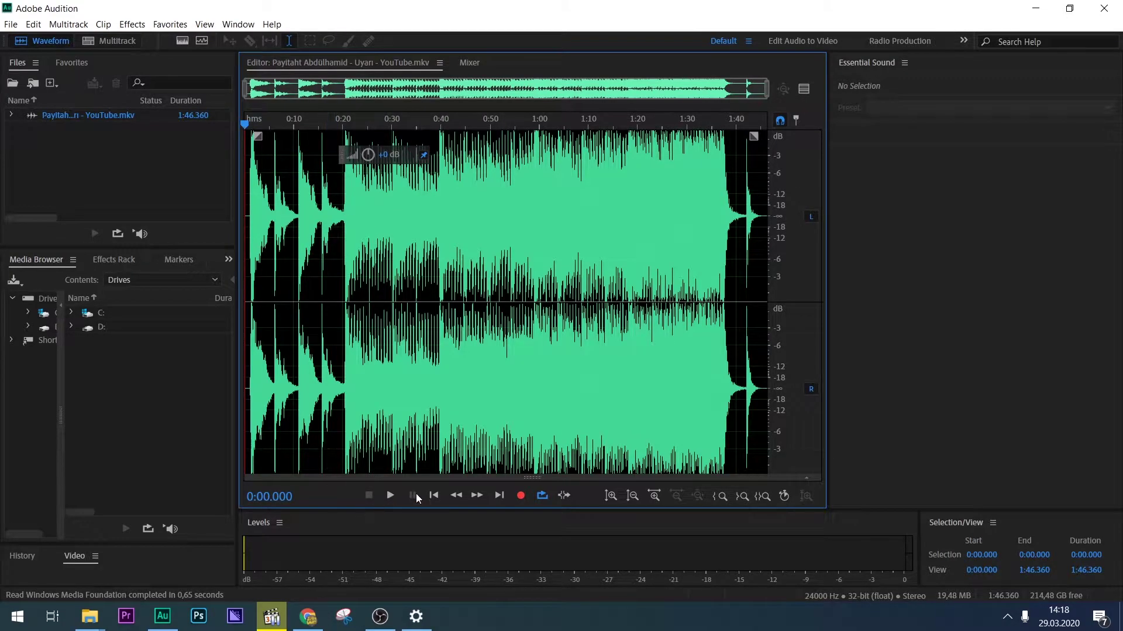
Step: View the editing commands for the waveform section from about 0:05 to 1:02, and play the audio from about 0:20
{"action": "left_click_drag", "start_coordinate": [271, 217], "coordinate": [547, 213]}
{"action": "right_click", "coordinate": [487, 208]}
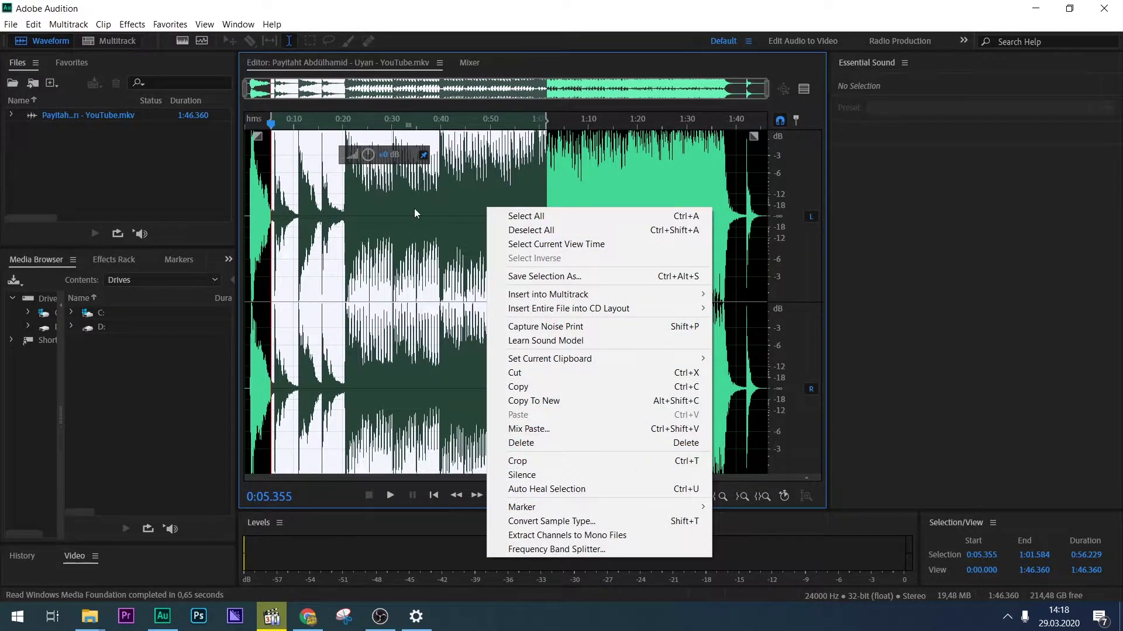
{"action": "left_click", "coordinate": [531, 25]}
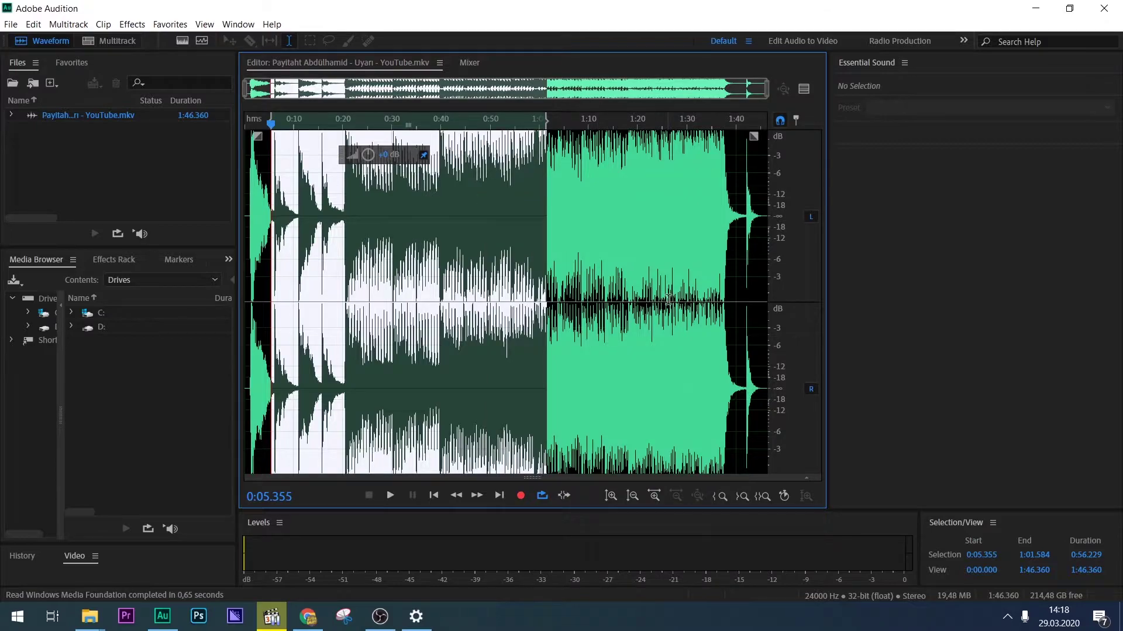
{"action": "left_click", "coordinate": [346, 274]}
{"action": "key", "text": "space"}
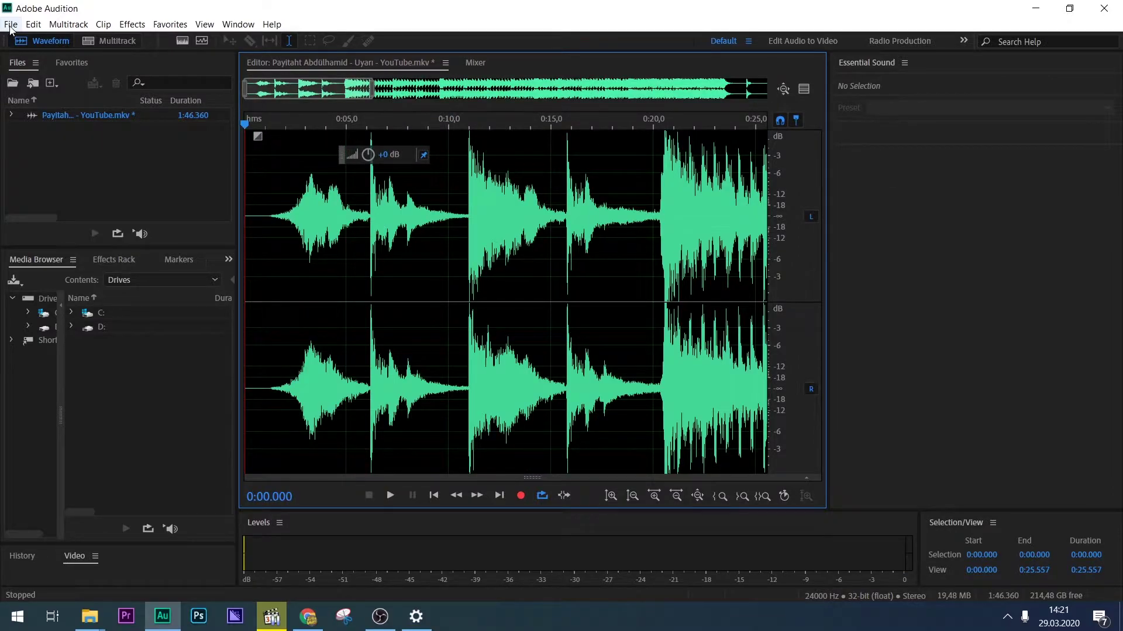
Step: Start exporting the waveform to a file, view the available save locations, and choose MP3 Audio (*.mp3) as the format
{"action": "left_click", "coordinate": [10, 26]}
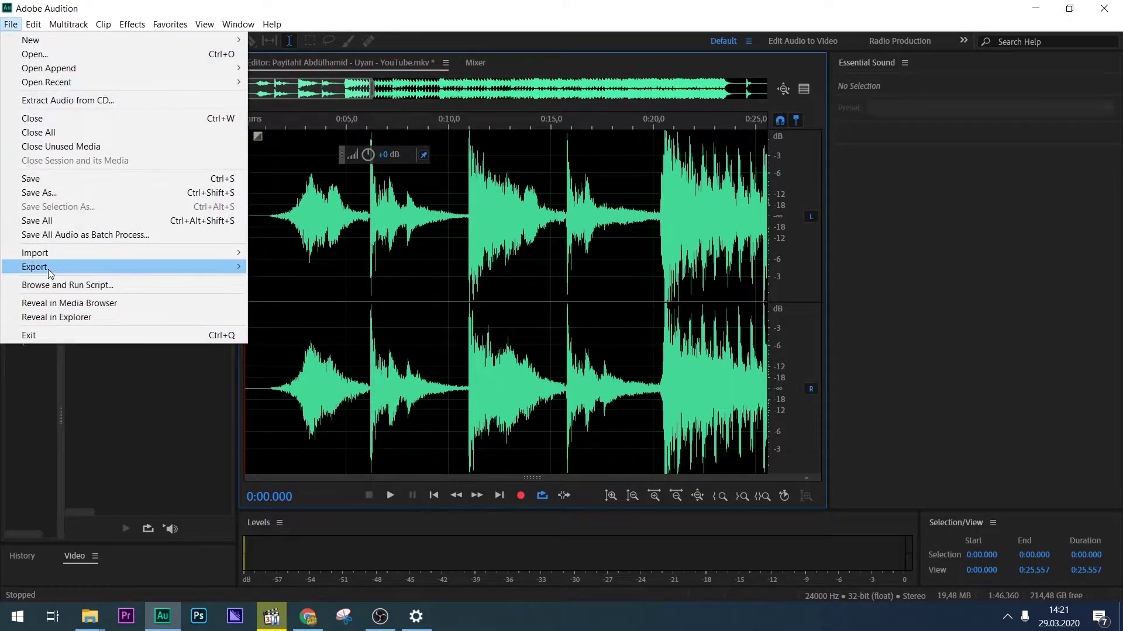
{"action": "mouse_move", "coordinate": [49, 271]}
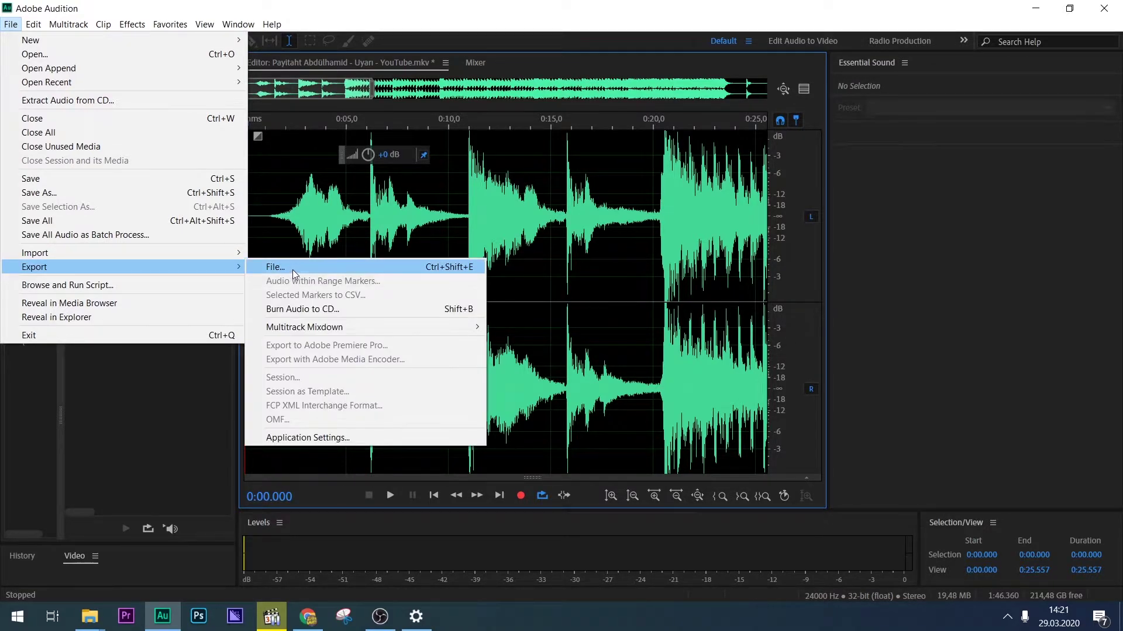
{"action": "left_click", "coordinate": [293, 269]}
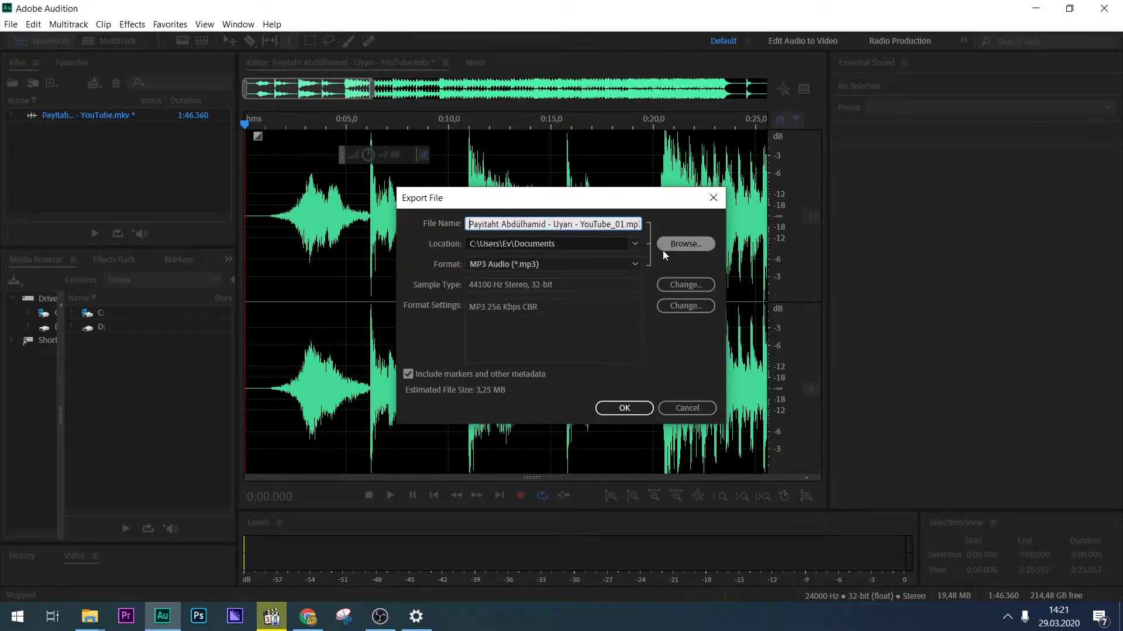
{"action": "left_click", "coordinate": [687, 250]}
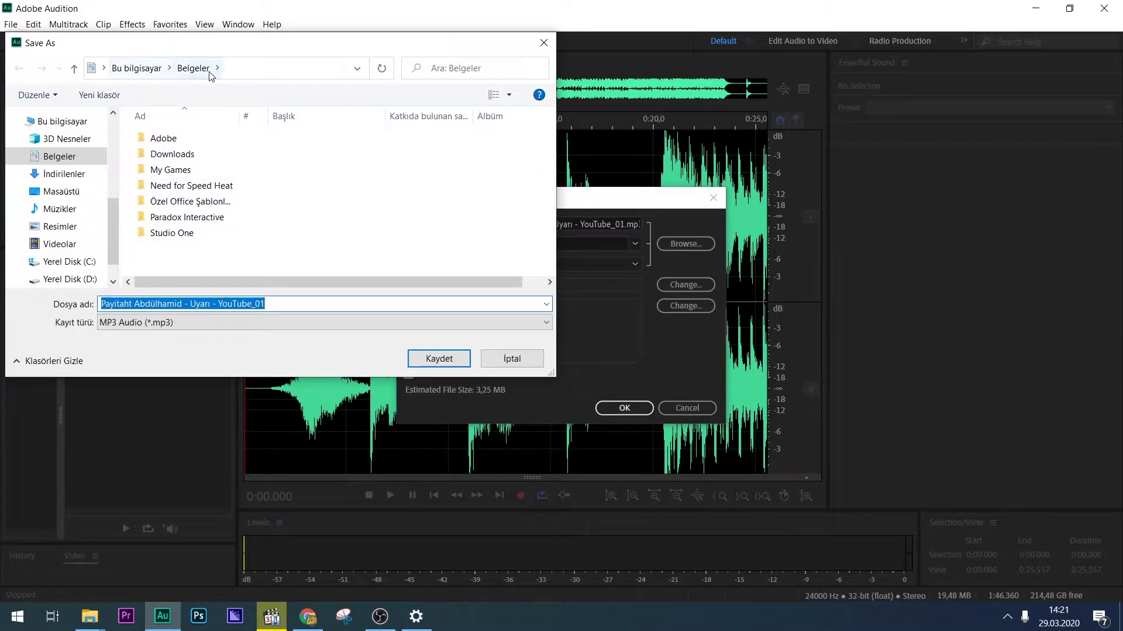
{"action": "left_click", "coordinate": [512, 359]}
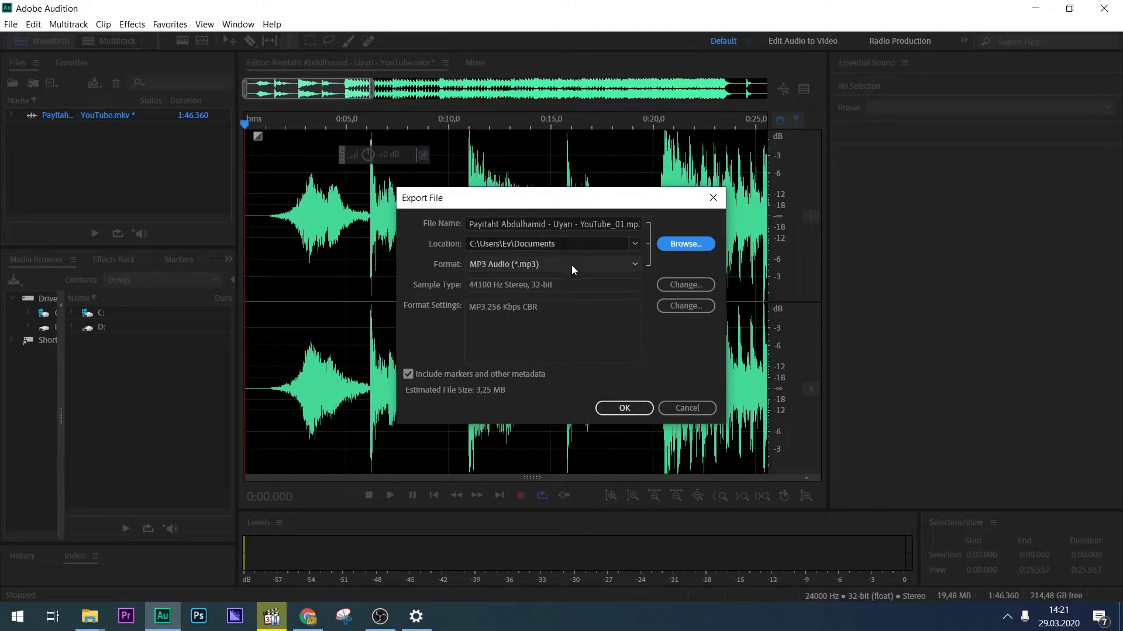
{"action": "left_click", "coordinate": [595, 270]}
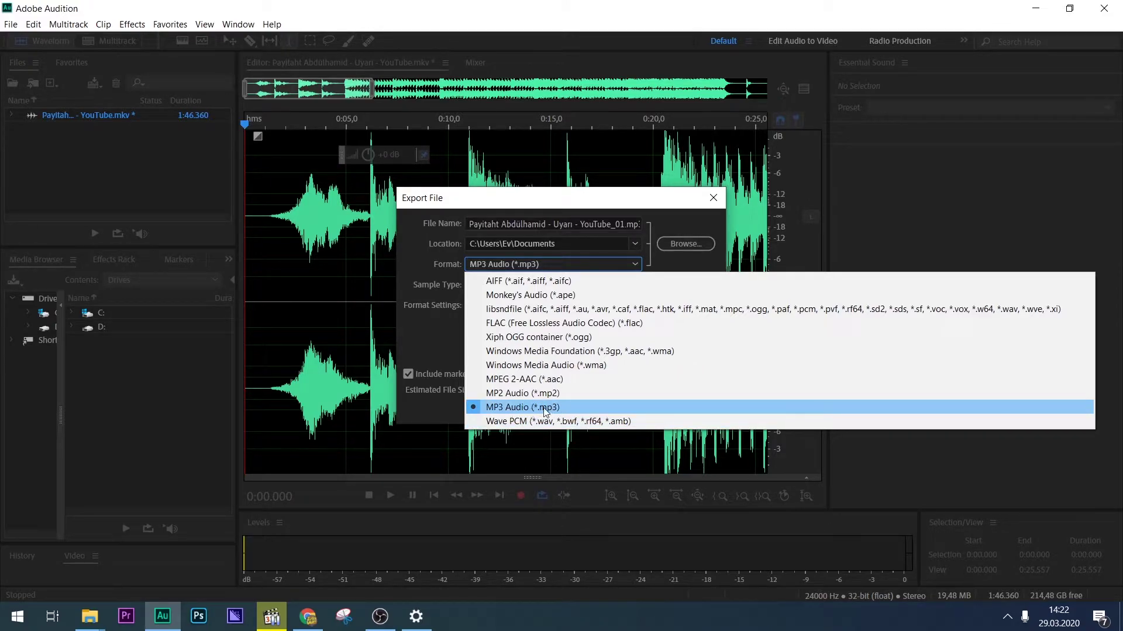
{"action": "left_click", "coordinate": [511, 407]}
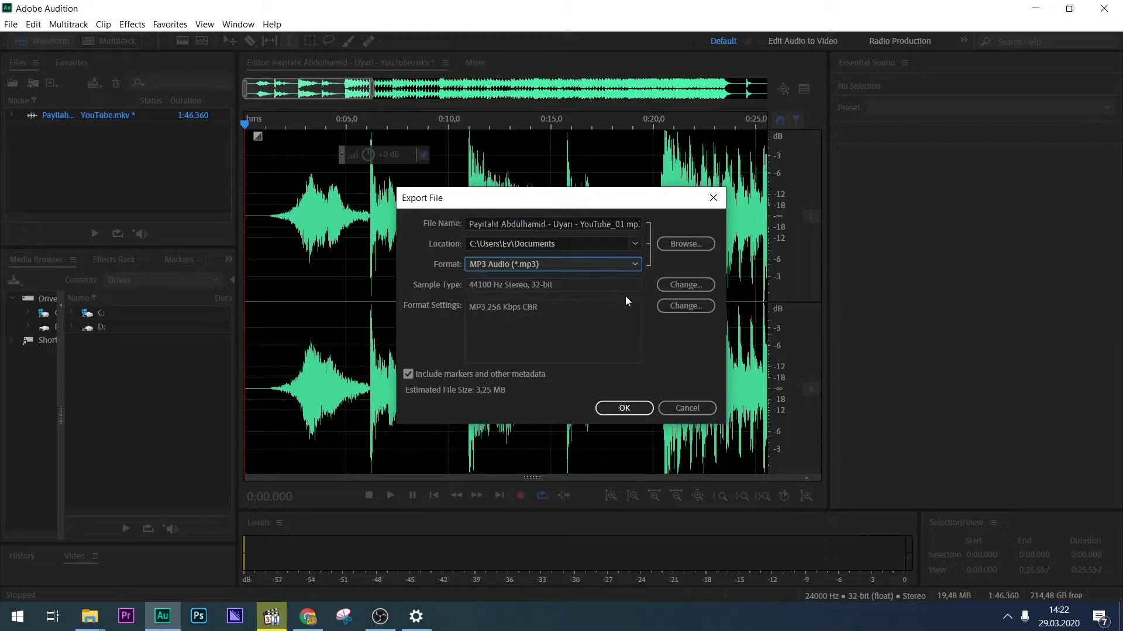
Step: Examine the export's sample type presets, sample rate, channel and bit depth options, and leave without applying changes
{"action": "left_click", "coordinate": [683, 286]}
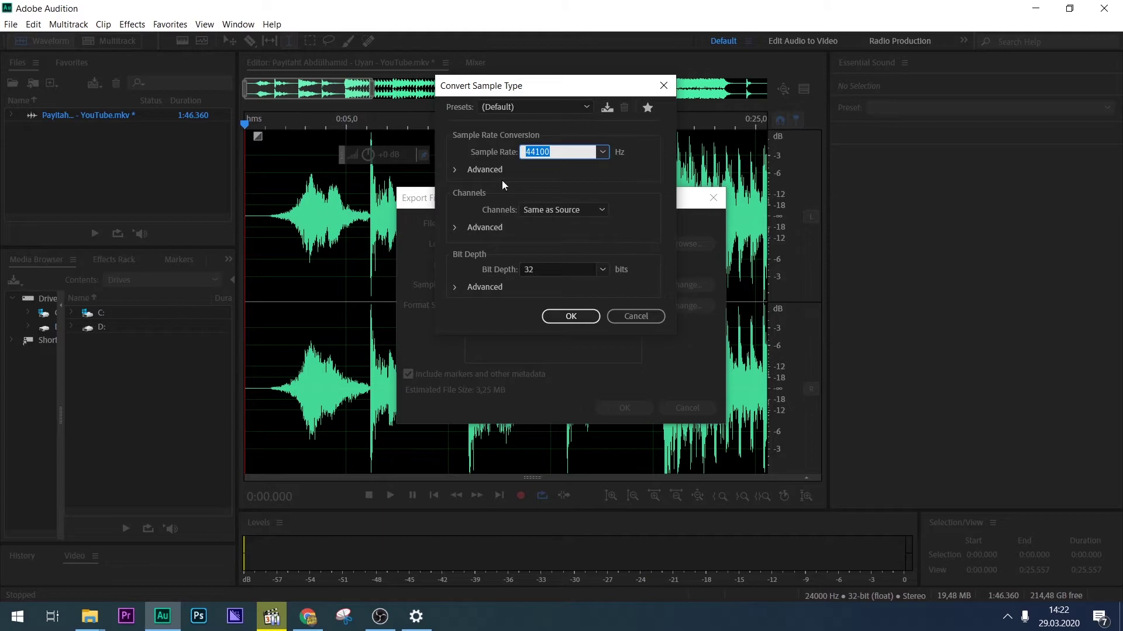
{"action": "left_click", "coordinate": [587, 107]}
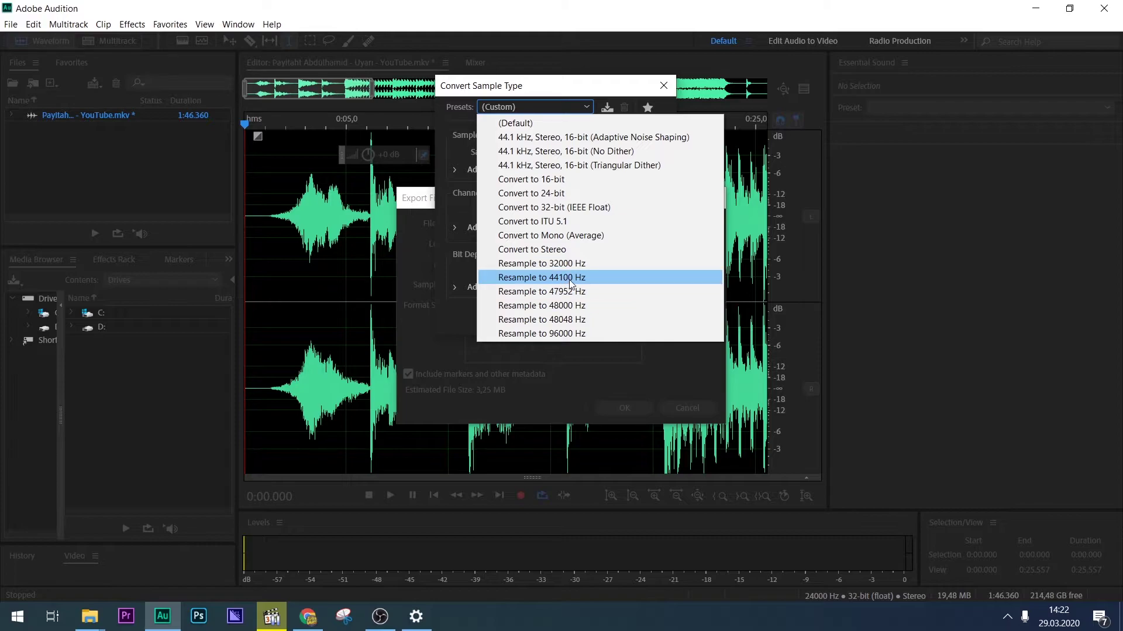
{"action": "left_click", "coordinate": [518, 120]}
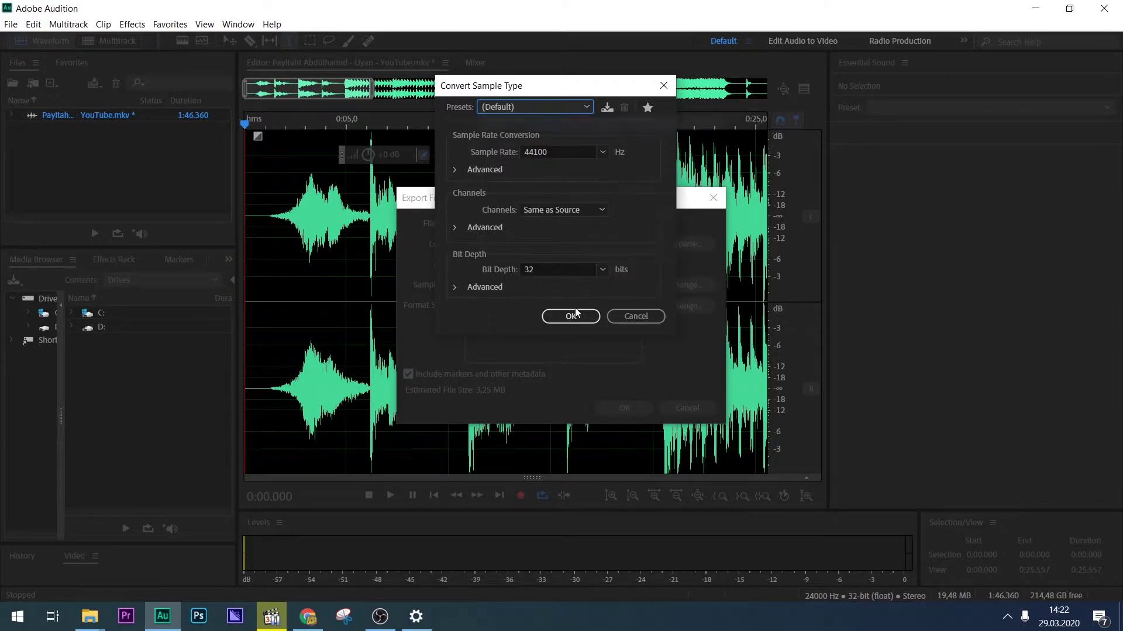
{"action": "left_click", "coordinate": [604, 153]}
{"action": "left_click", "coordinate": [606, 153]}
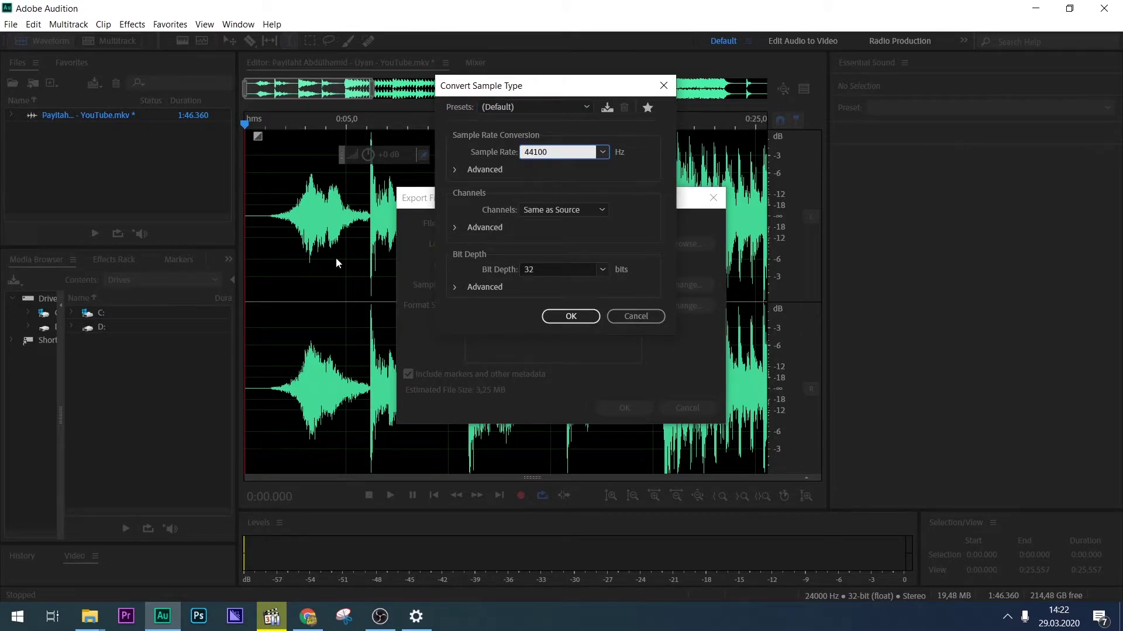
{"action": "left_click", "coordinate": [585, 110]}
{"action": "left_click", "coordinate": [529, 122]}
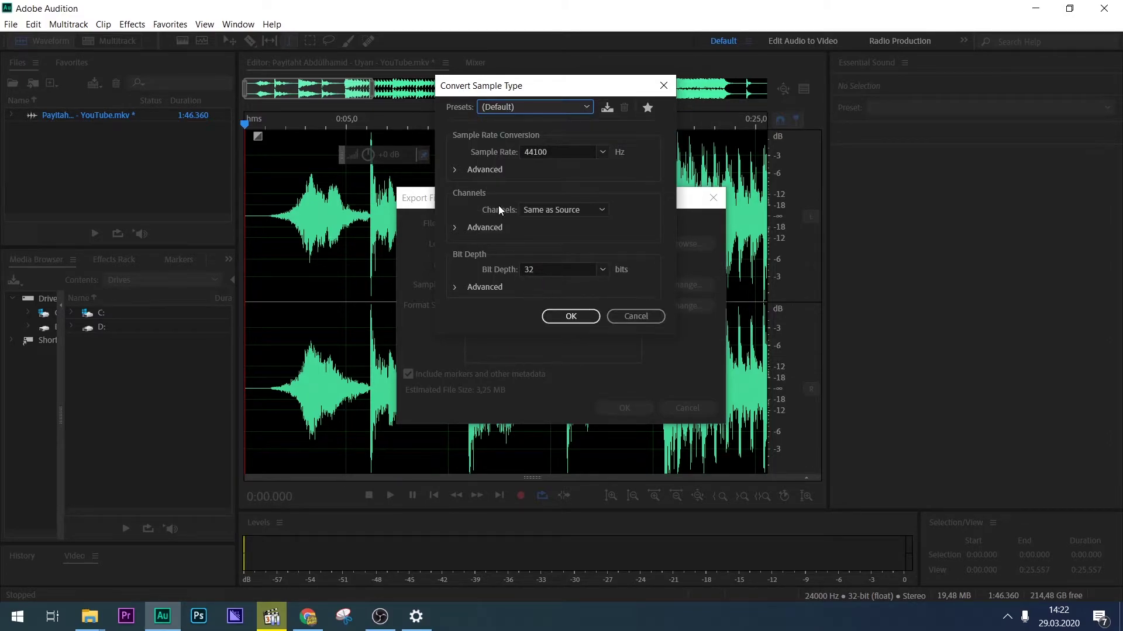
{"action": "left_click", "coordinate": [607, 270]}
{"action": "left_click", "coordinate": [601, 210]}
{"action": "left_click", "coordinate": [647, 317]}
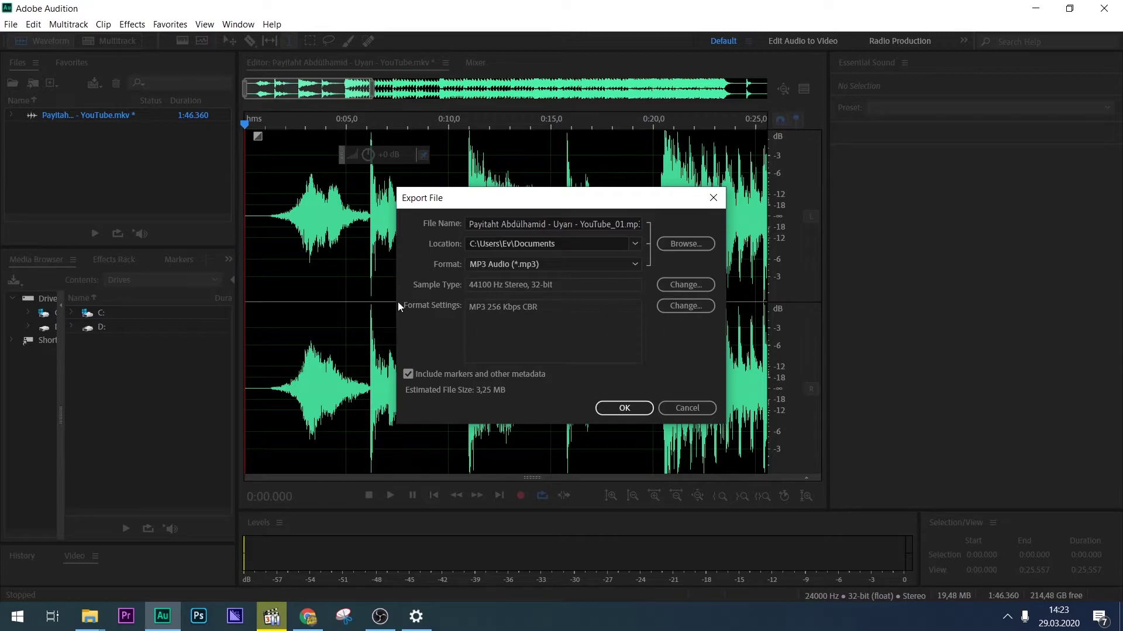
Step: Set the MP3 export's constant bitrate to 256 Kbps (44100 Hz)
{"action": "left_click", "coordinate": [688, 307]}
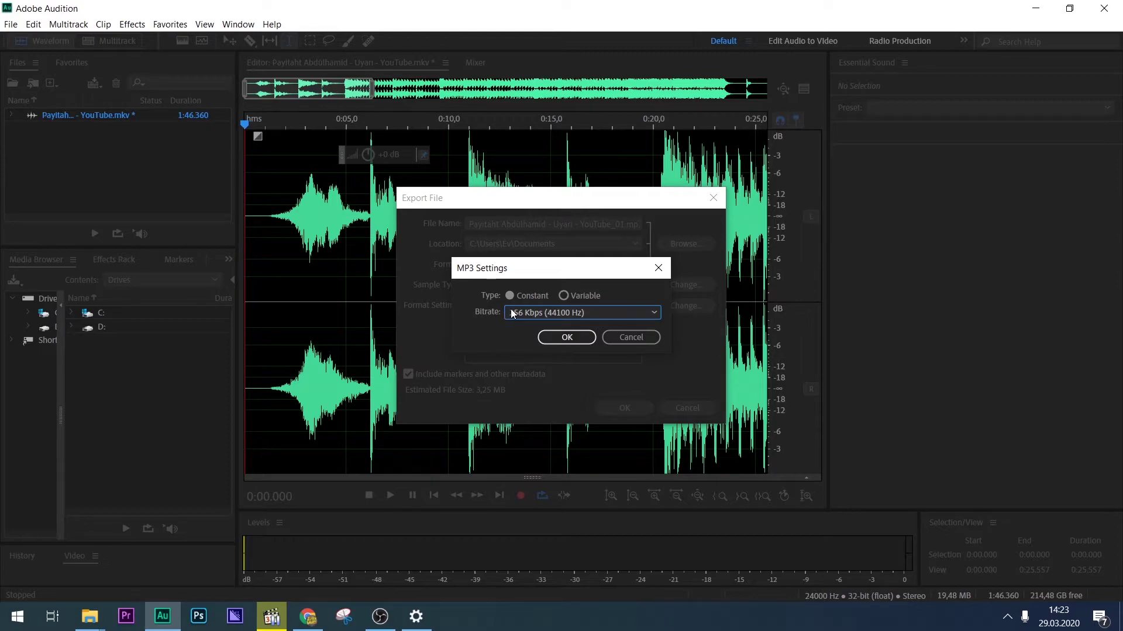
{"action": "left_click", "coordinate": [652, 315]}
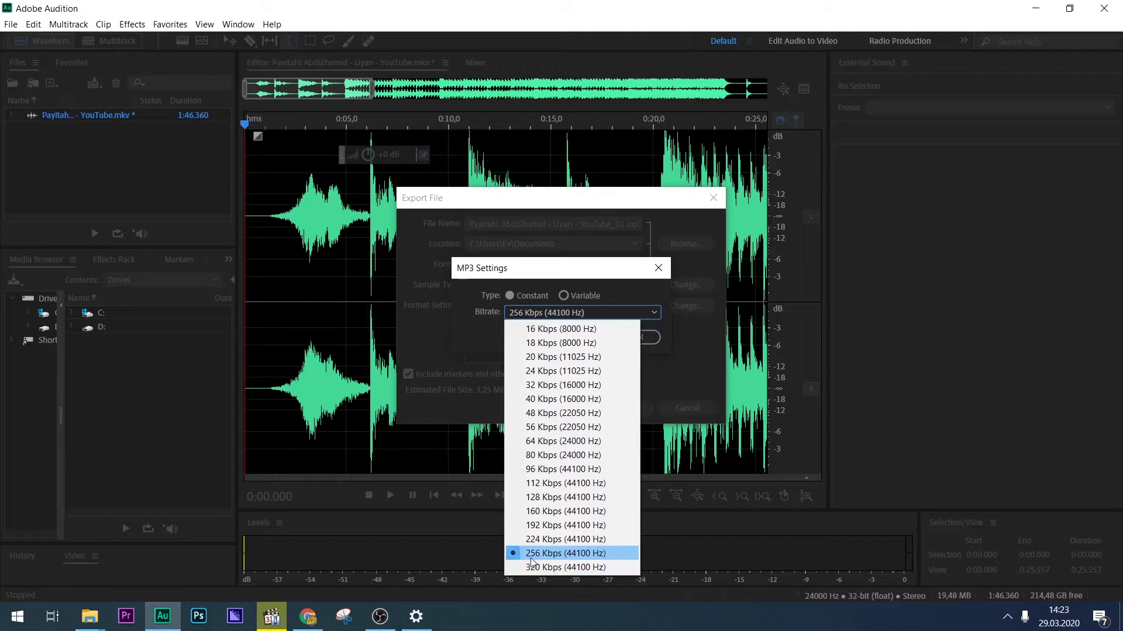
{"action": "left_click", "coordinate": [570, 553]}
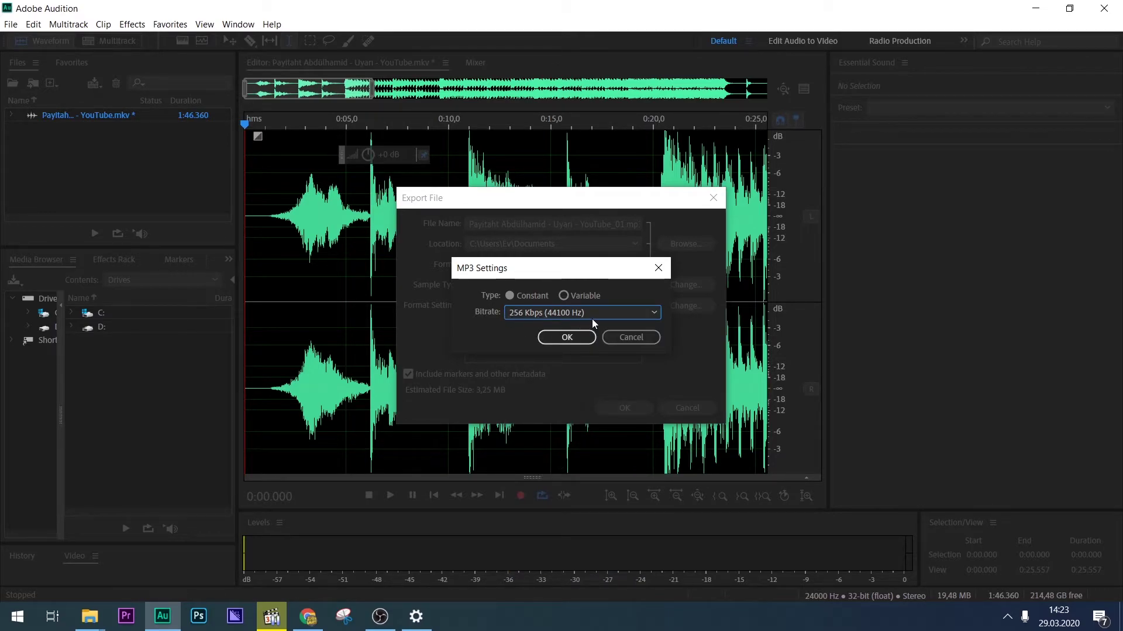
{"action": "left_click", "coordinate": [569, 337]}
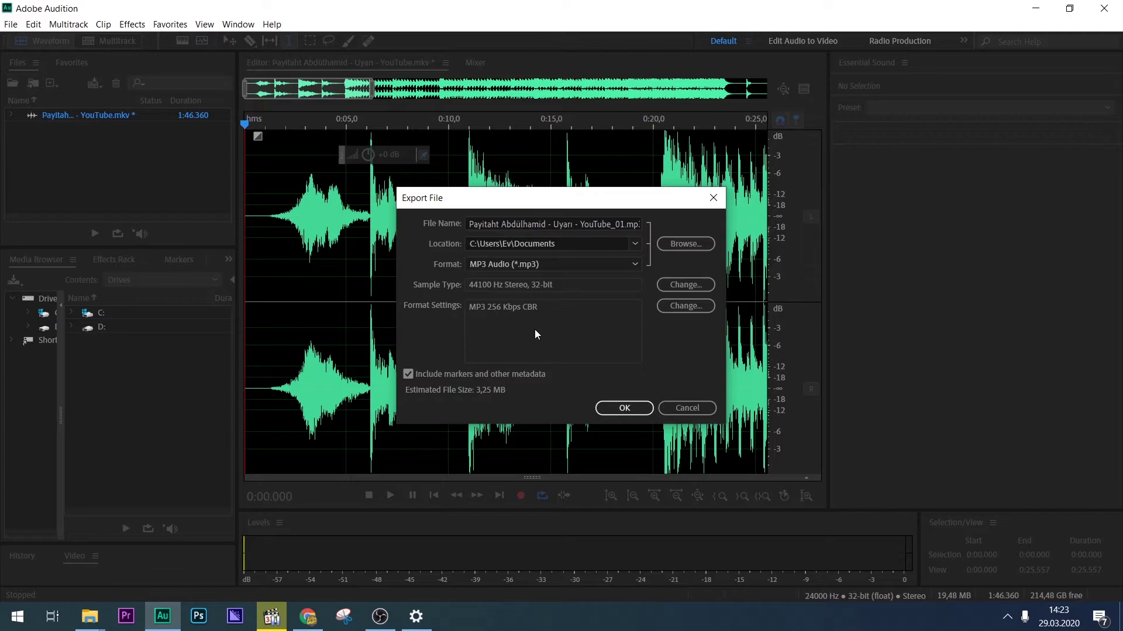
Step: Try a 320 Kbps (44100 Hz) bitrate for the MP3 export and set it back to 256 Kbps (44100 Hz)
{"action": "left_click", "coordinate": [672, 305]}
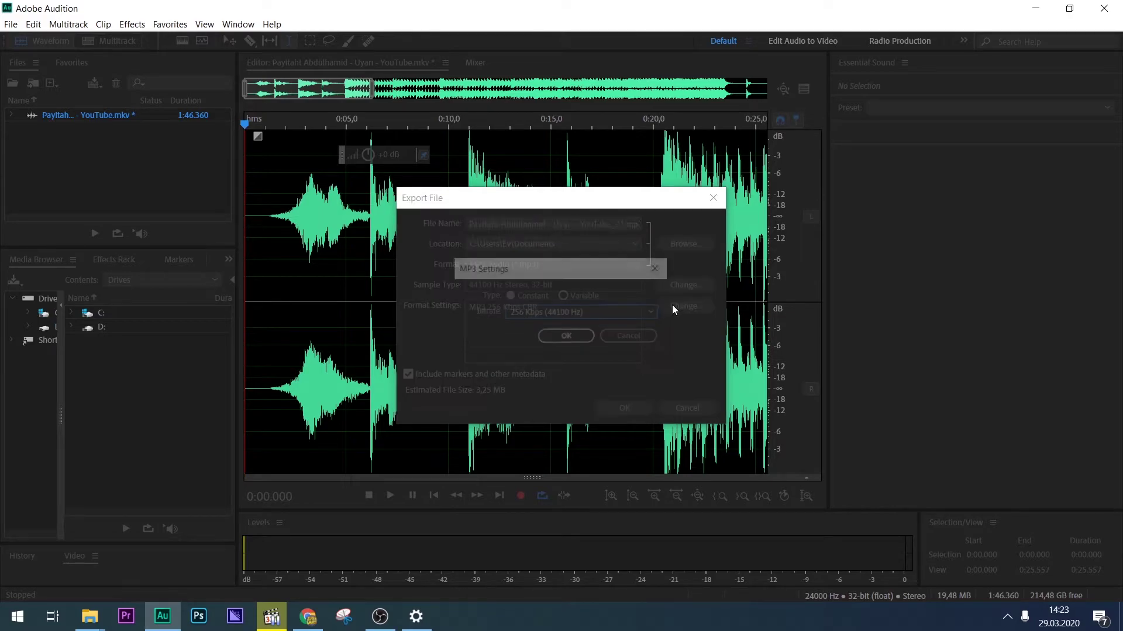
{"action": "left_click", "coordinate": [627, 313]}
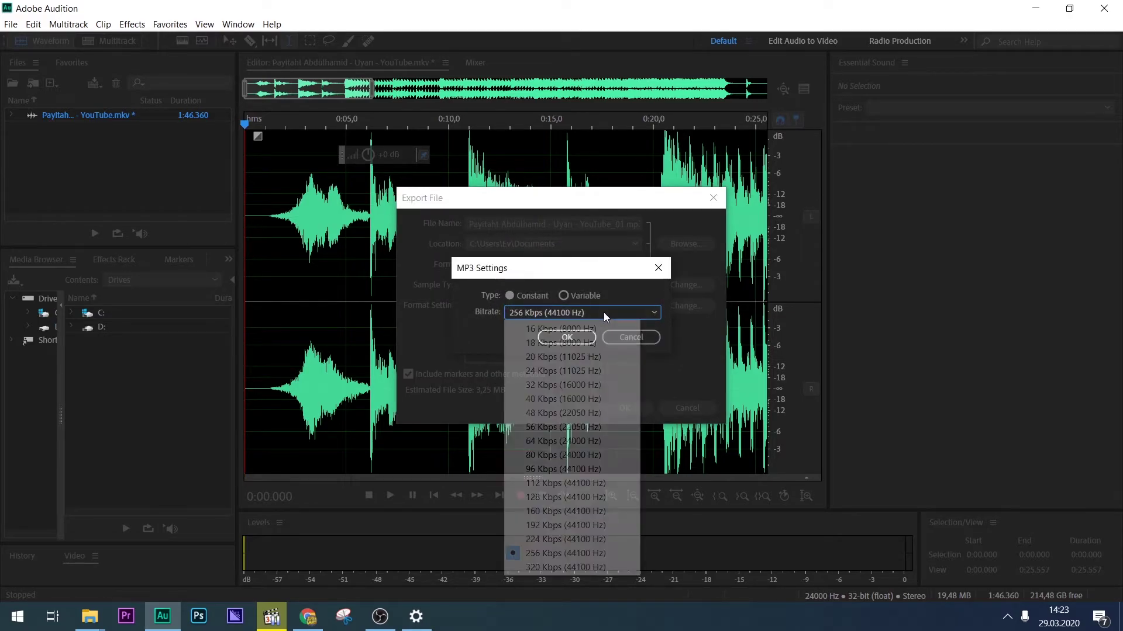
{"action": "left_click", "coordinate": [571, 567]}
{"action": "left_click", "coordinate": [567, 337]}
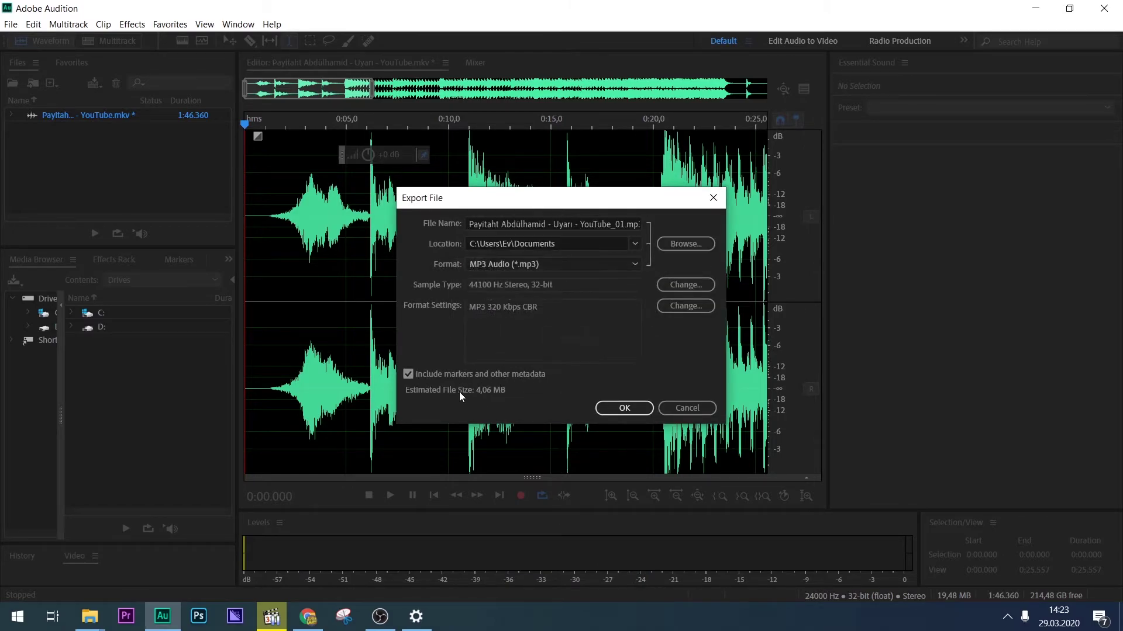
{"action": "left_click", "coordinate": [677, 305]}
{"action": "left_click", "coordinate": [574, 311]}
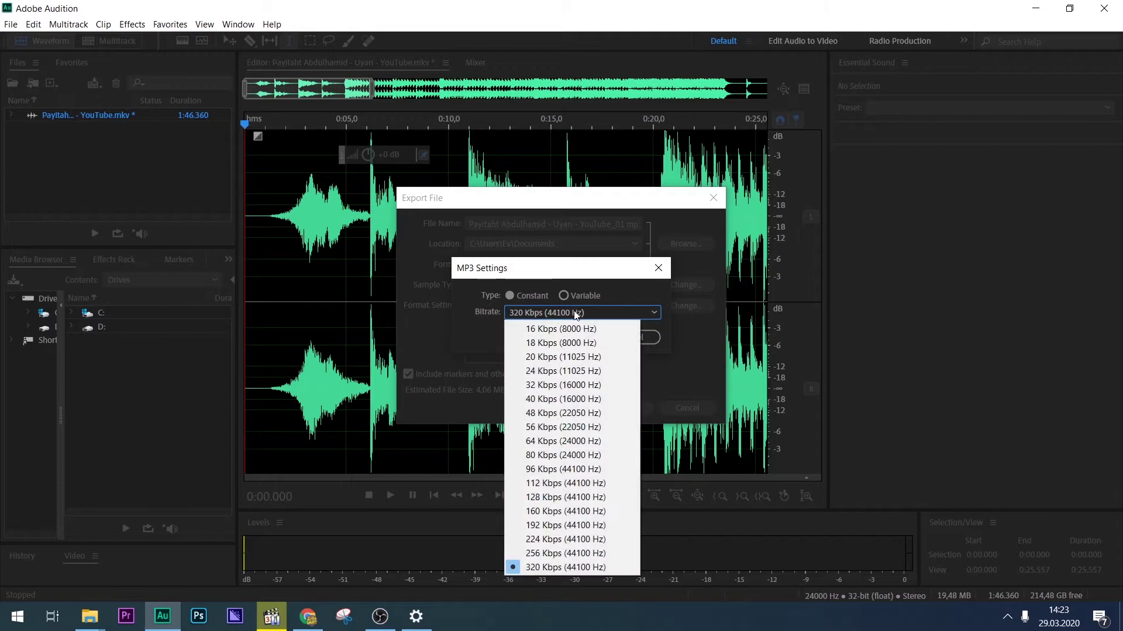
{"action": "left_click", "coordinate": [567, 550]}
{"action": "left_click", "coordinate": [571, 342]}
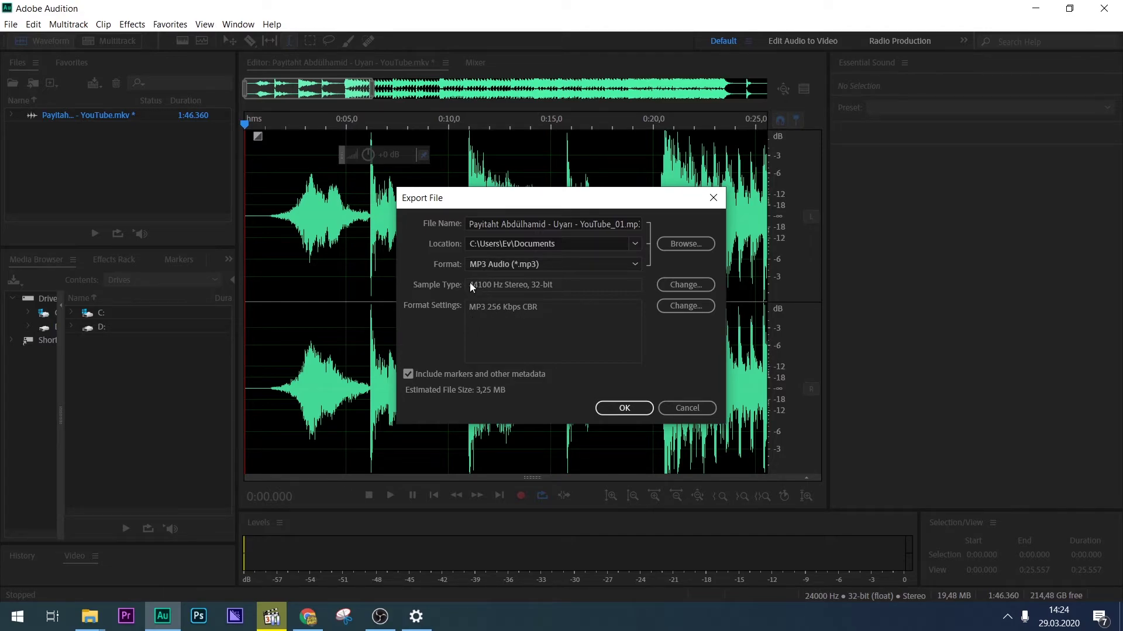
Step: Check the sample type settings and export "Payitaht Abdülhamid - Uyarı - YouTube_01.mp3" to the Documents folder, accepting the lossy format
{"action": "left_click", "coordinate": [686, 286]}
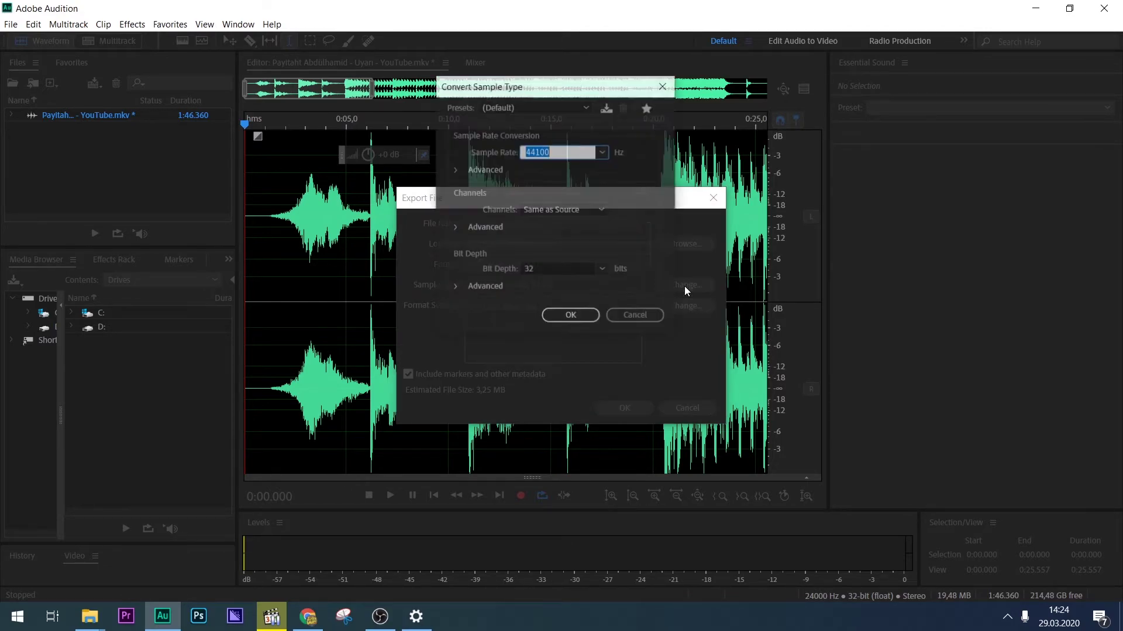
{"action": "left_click", "coordinate": [664, 90]}
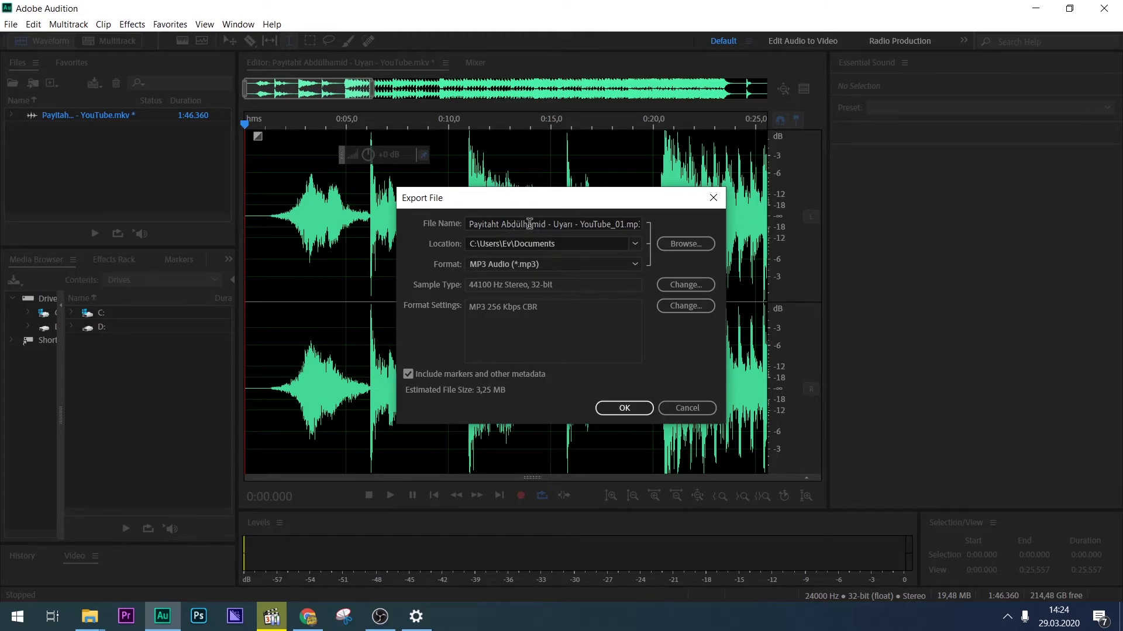
{"action": "left_click", "coordinate": [634, 409]}
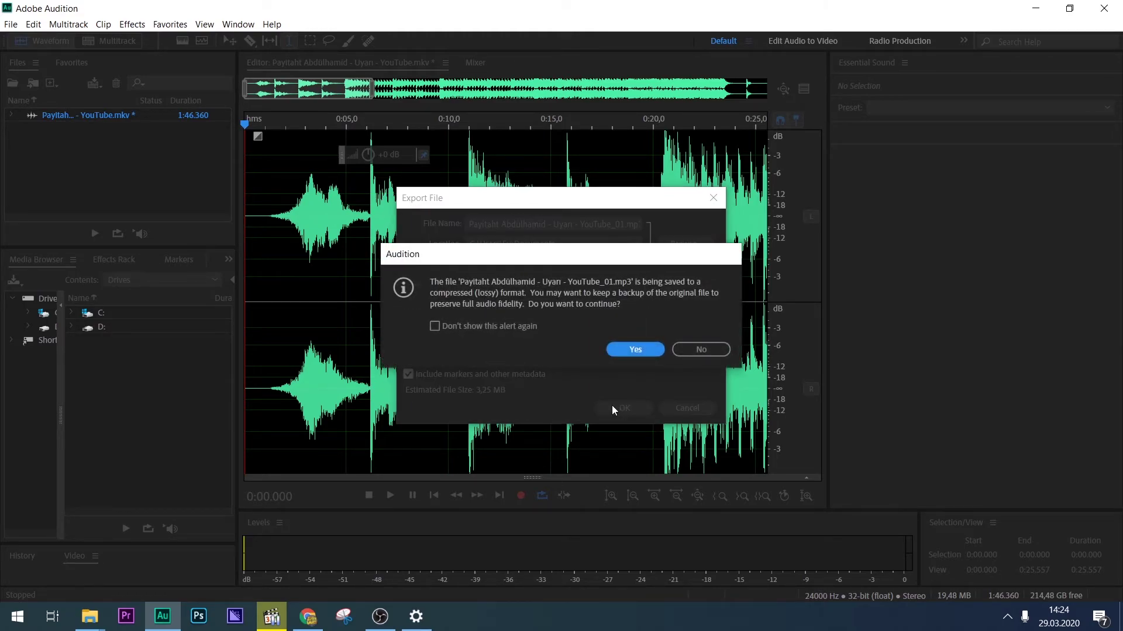
{"action": "left_click", "coordinate": [631, 350]}
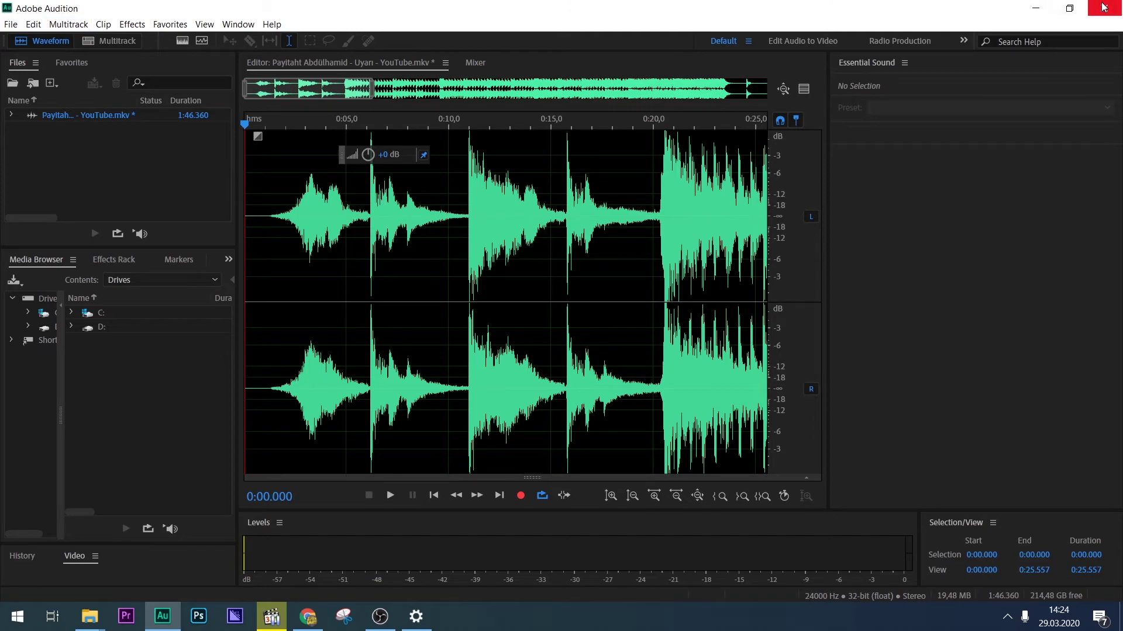
Step: Switch to File Explorer and locate the exported "Payitaht Abdülhamid - Uyarı - YouTube_01" MP3 in the Documents (Belgeler) folder
{"action": "left_click", "coordinate": [1035, 10]}
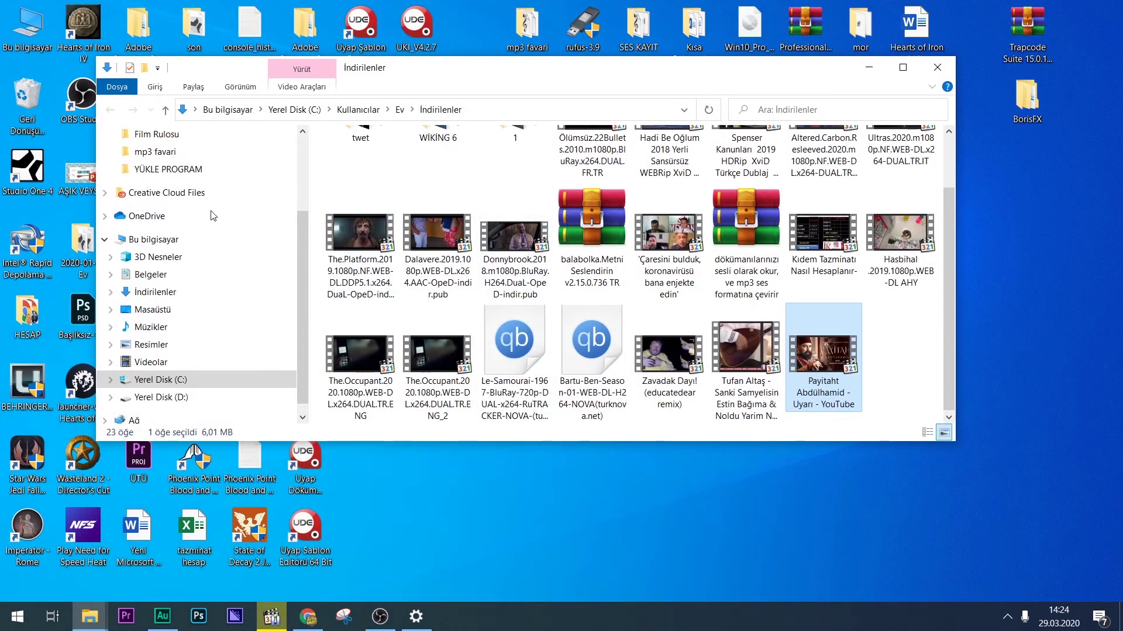
{"action": "left_click", "coordinate": [151, 275]}
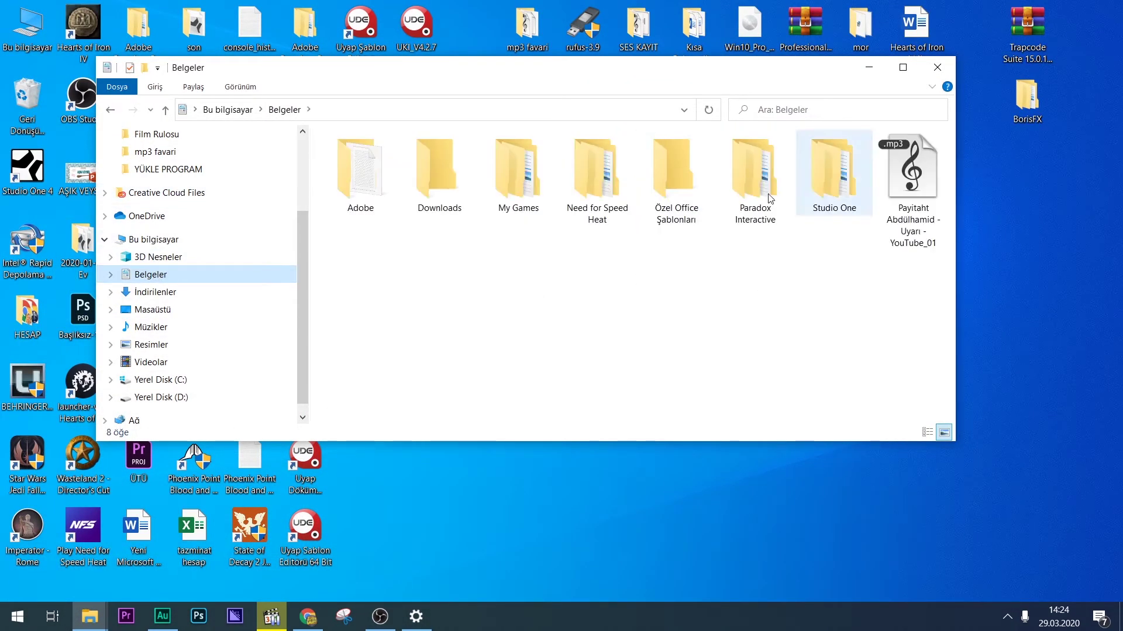
{"action": "left_click", "coordinate": [914, 186]}
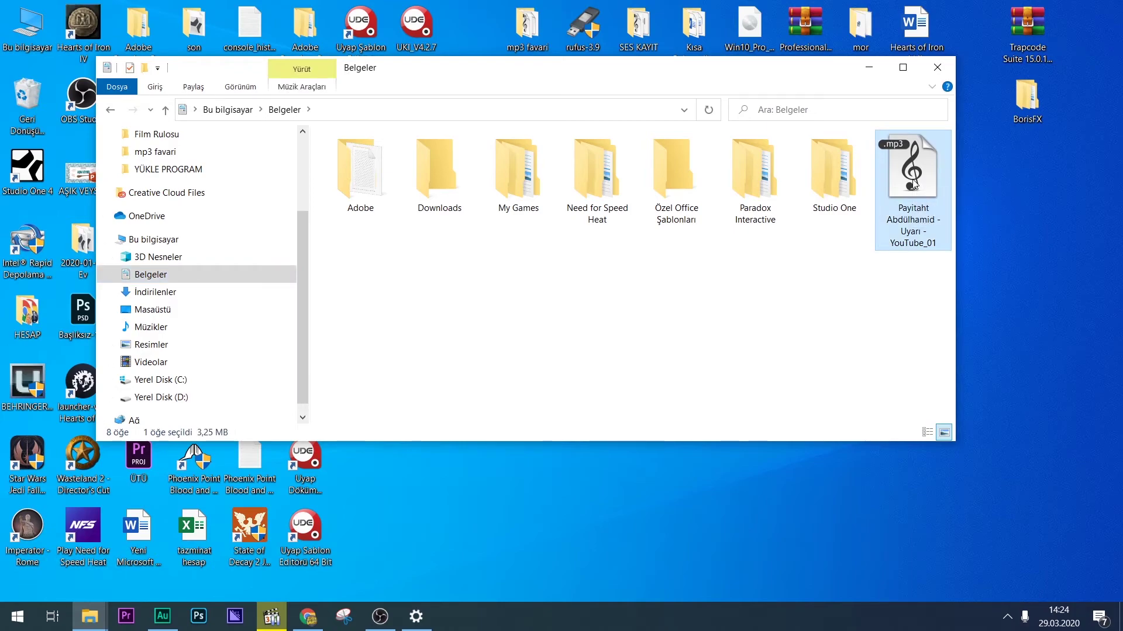
Step: Play the exported MP3 briefly in Media Player Classic to check its sound, pause it and minimise the player
{"action": "double_click", "coordinate": [913, 186]}
{"action": "scroll", "coordinate": [533, 234], "scroll_direction": "up", "scroll_amount": 15}
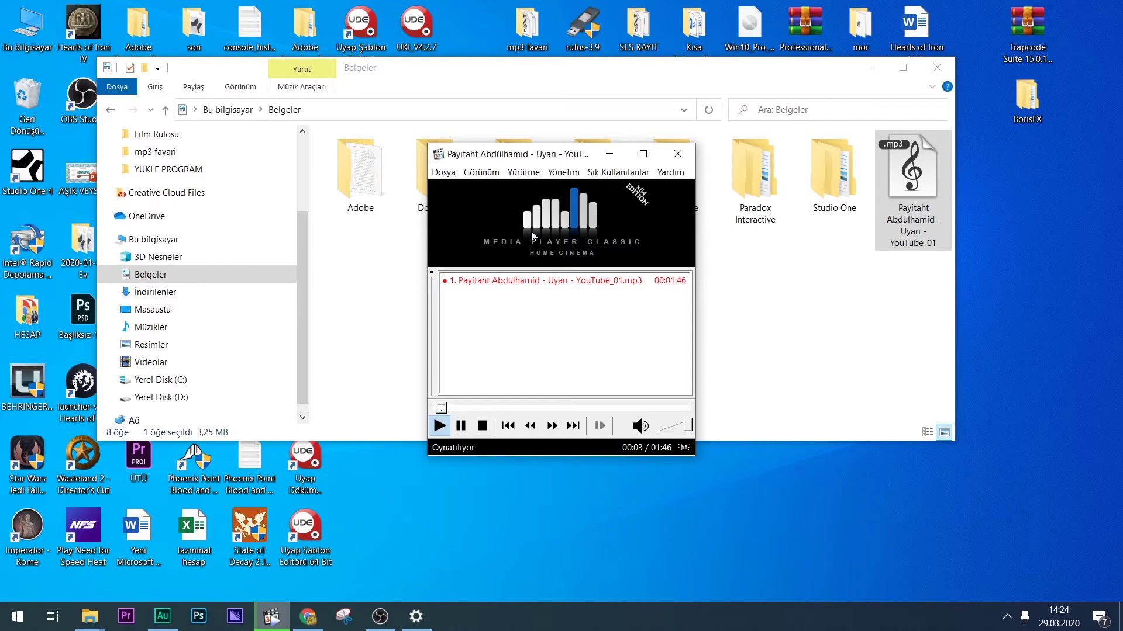
{"action": "key", "text": "space"}
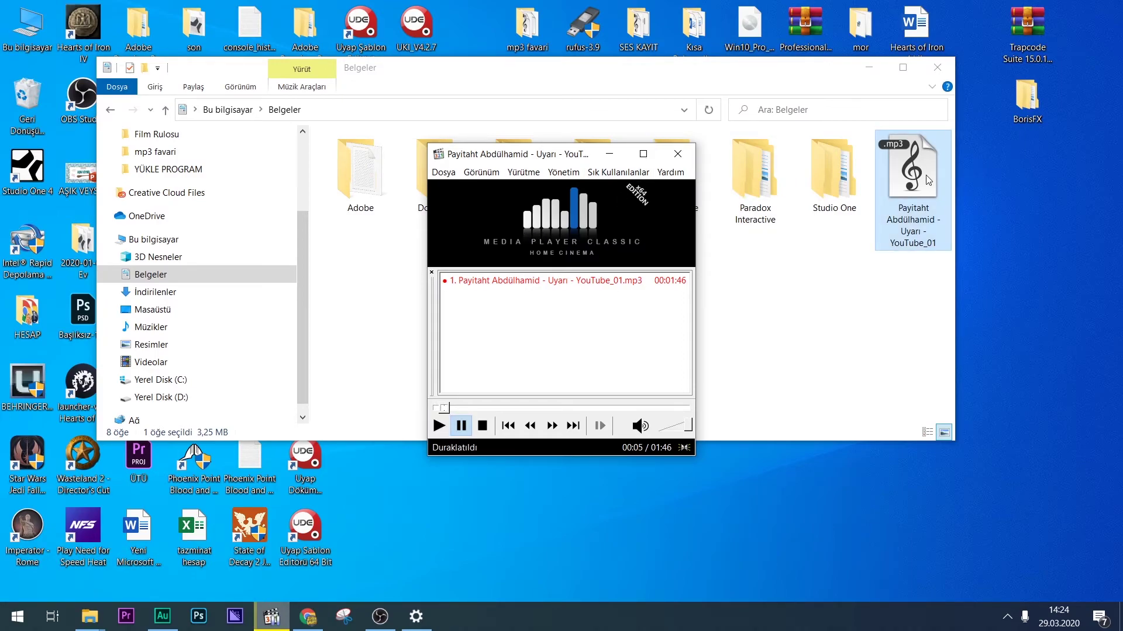
{"action": "left_click", "coordinate": [609, 154]}
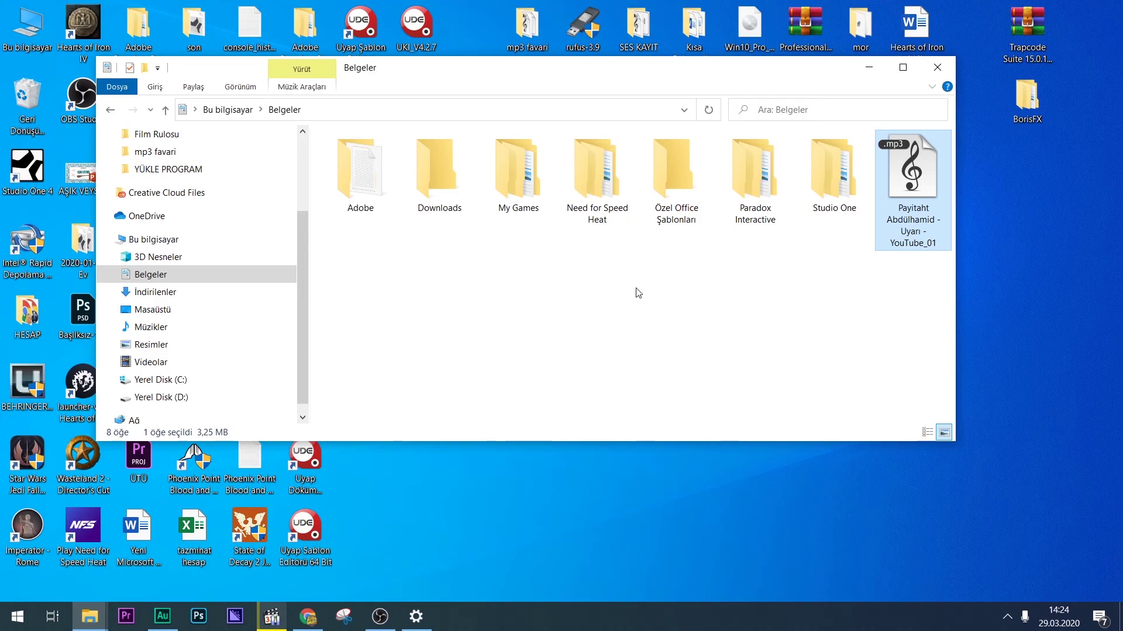
Step: Switch back to Adobe Audition and show the full length of the audio waveform in the editor
{"action": "left_click", "coordinate": [166, 618]}
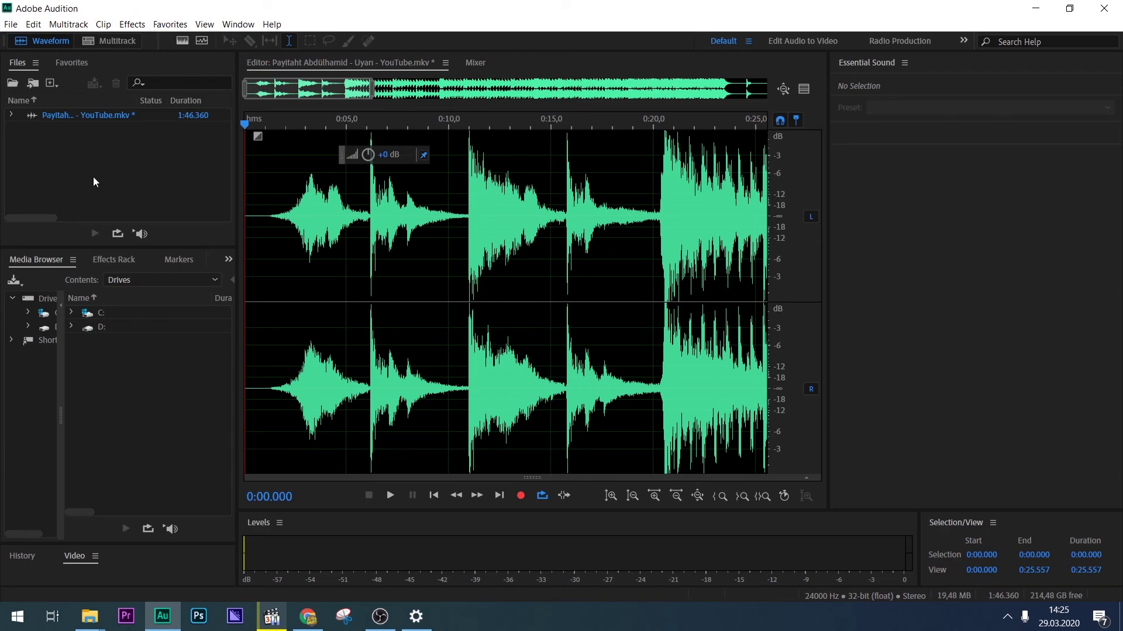
{"action": "scroll", "coordinate": [434, 256], "scroll_direction": "down", "scroll_amount": 5}
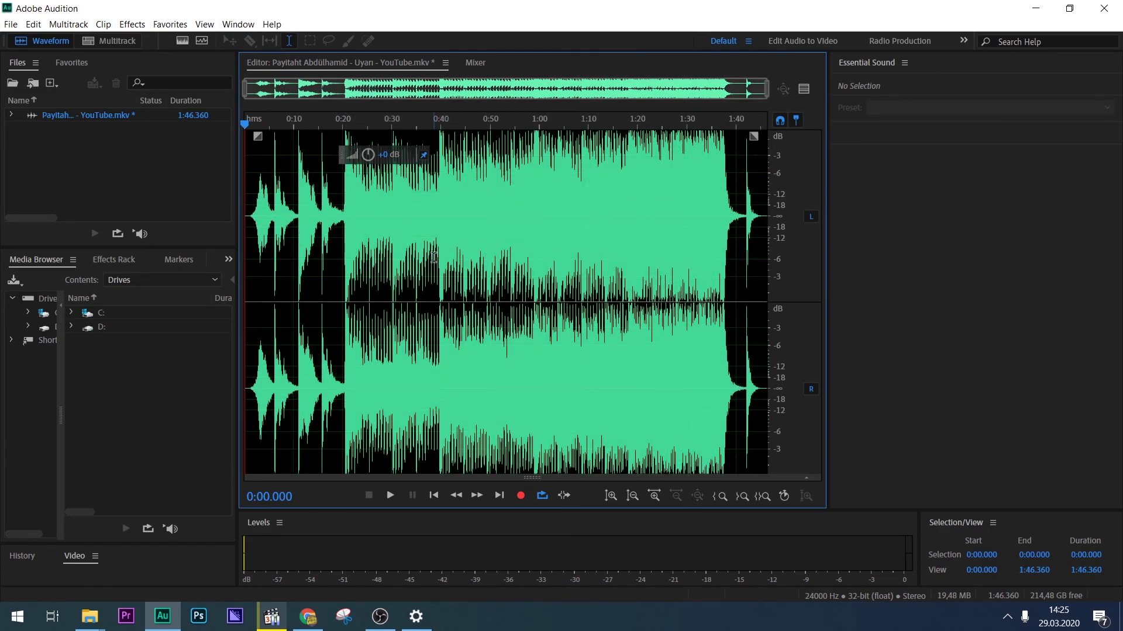